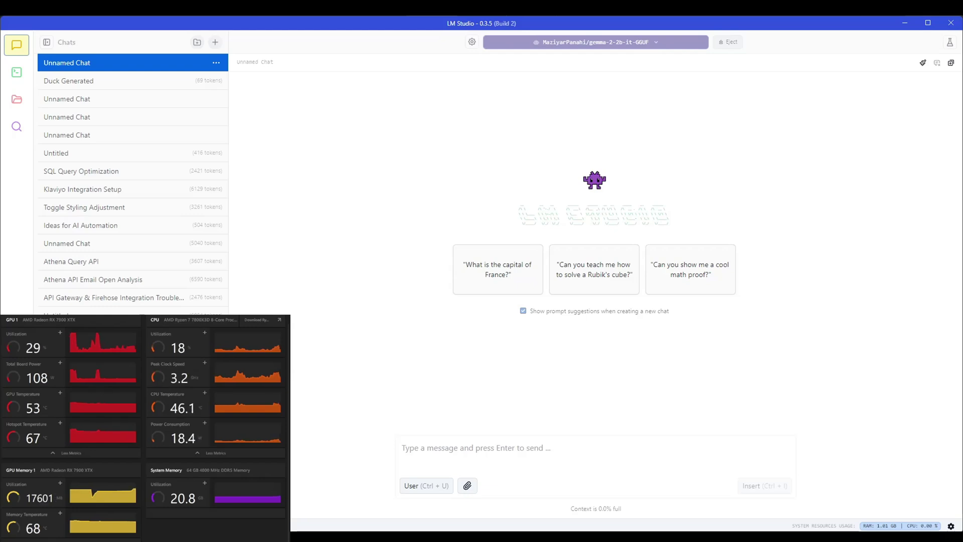
- Ask gemma-2-2b-it how long a cylindrical tank (radius 3.5 m, height 8 m, inflow 2.5, drain 1.8 cubic meters per minute) takes to fill from empty
{"action": "left_click", "coordinate": [491, 443]}
{"action": "type", "text": "A cylindrical water tank has a radius of 3.5 meters and a height of 8 meters. If water is flowing into the tank at a rate of 2.5 cubic meters per minute, and simultaneously draining at 1.8 cubic meters per minute, how long will it take for the tank to fill completely from empty?"}
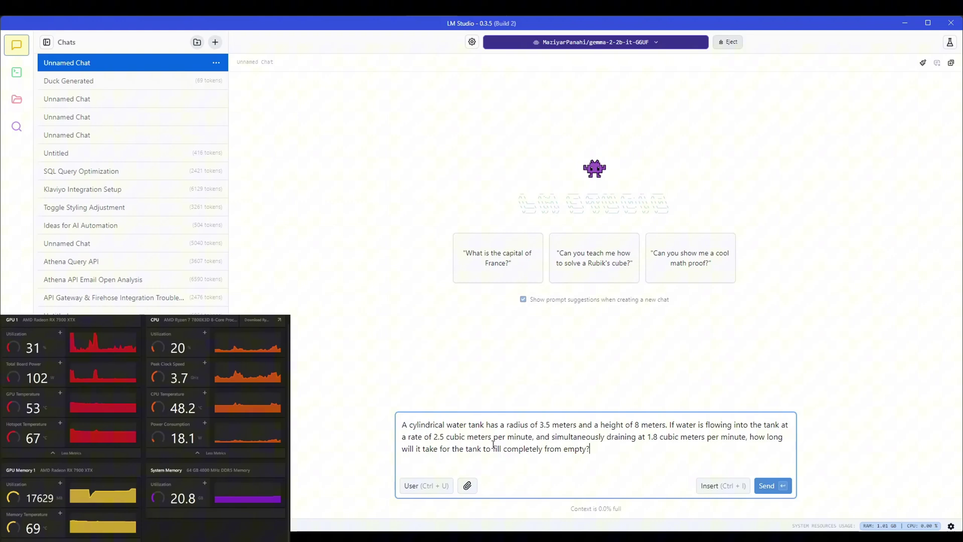
{"action": "key", "text": "Return"}
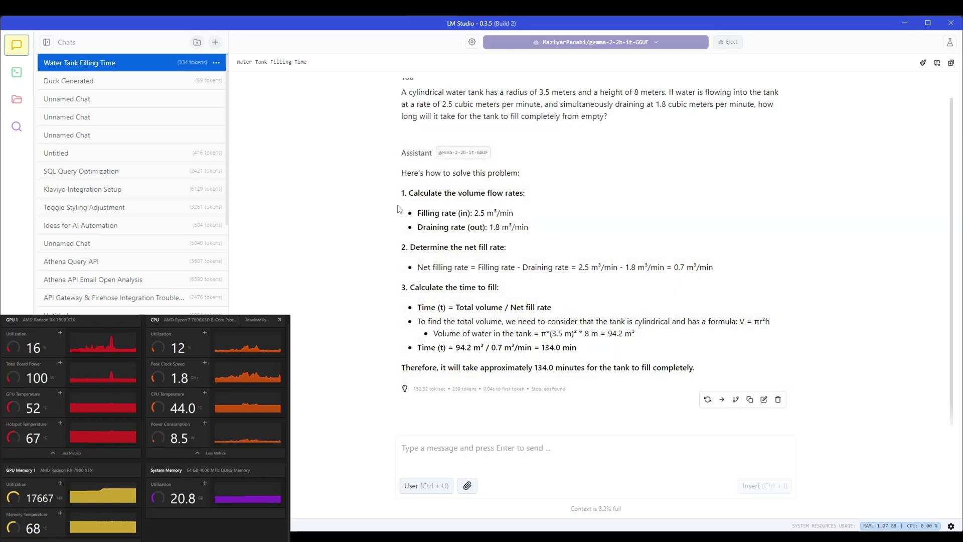
- Ask in the same chat for the expected value of betting $10 when an even two-dice sum wins twice the bet and an odd sum loses
{"action": "left_click", "coordinate": [522, 437]}
{"action": "type", "text": "In a game of chance, you roll two fair six-sided dice. If the sum of the dice is even, you win twice your bet. If the sum is odd, you lose your bet. What is the expected value of betting $10 on a single play of this game?"}
{"action": "key", "text": "Return"}
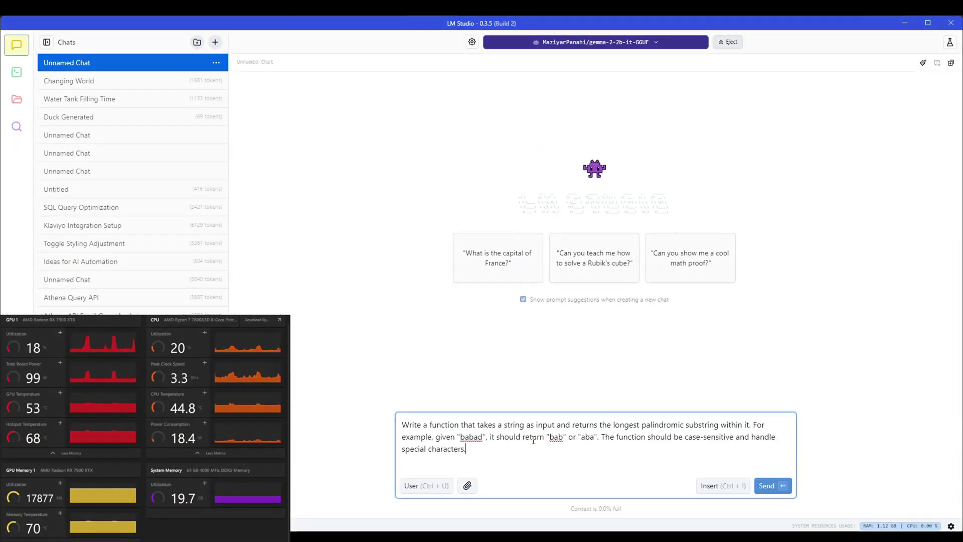
- Submit the longest palindromic substring function prompt to gemma-2-2b-it, and the 500-word story prompt with identical first and last sentences to phi-4
{"action": "key", "text": "Return"}
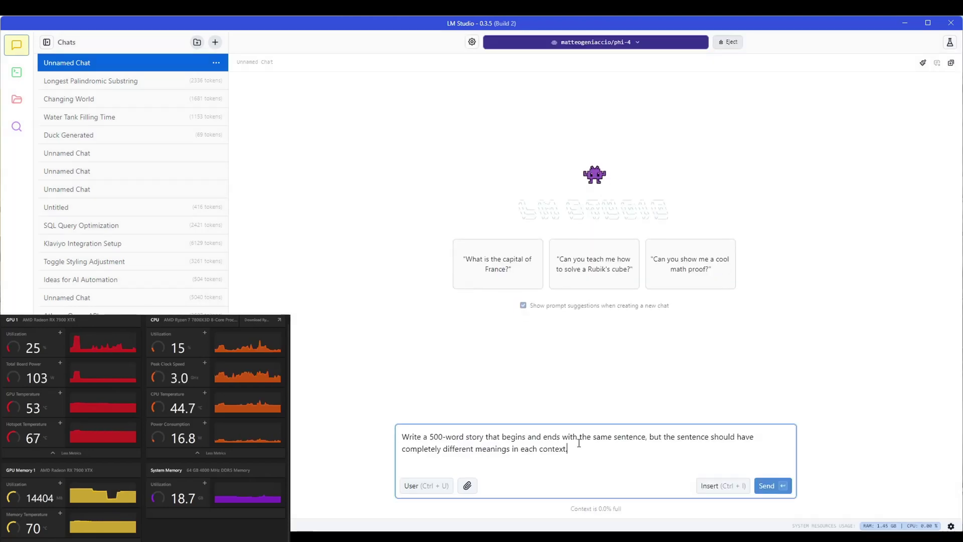
{"action": "key", "text": "Return"}
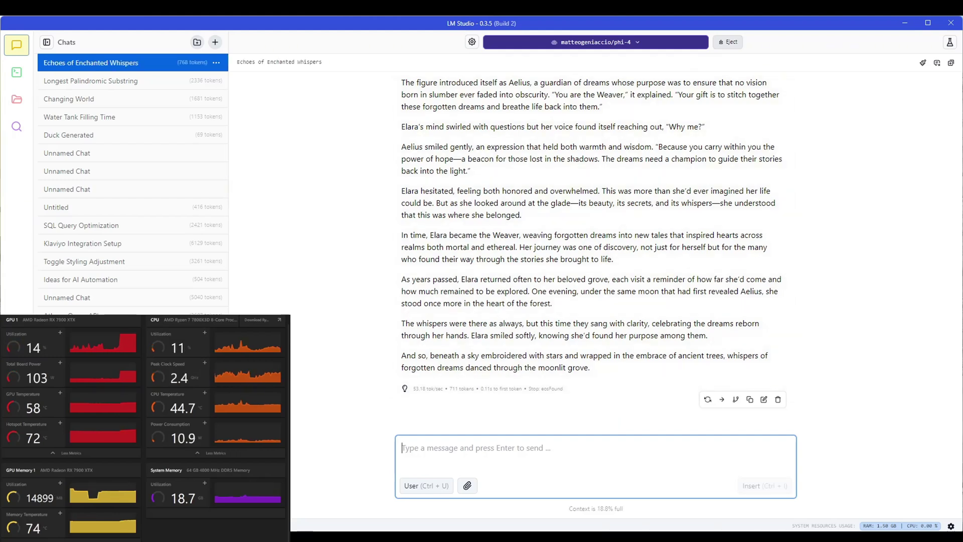
- In a new phi-4 chat, ask the cylindrical tank filling-time question with radius 3.5 m, height 8 m, inflow 2.5 and drain 1.8 cubic meters per minute
{"action": "key", "text": "ctrl+n"}
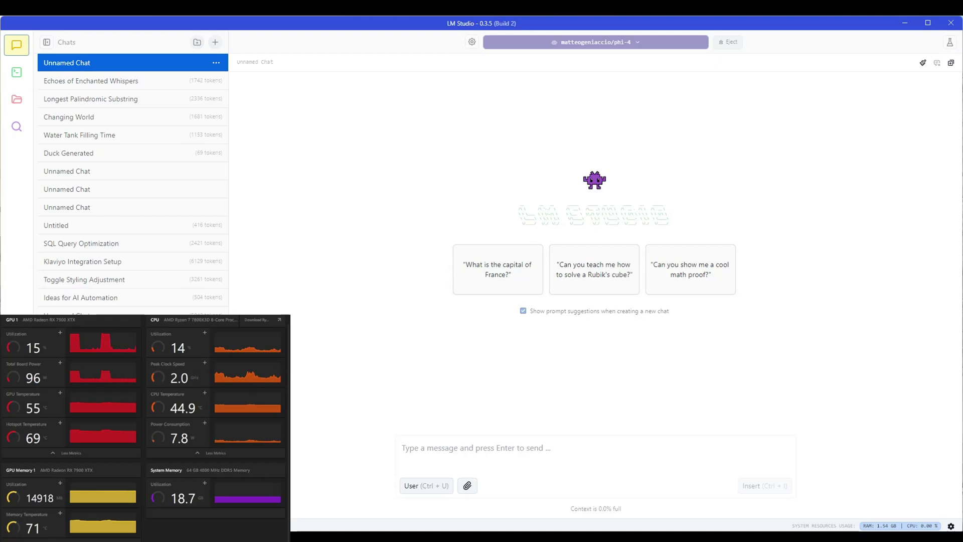
{"action": "left_click", "coordinate": [548, 457]}
{"action": "type", "text": "A cylindrical water tank has a radius of 3.5 meters and a height of 8 meters. If water is flowing into the tank at a rate of 2.5 cubic meters per minute, and simultaneously draining at 1.8 cubic meters per minute, how long will it take for the tank to fill completely from empty?"}
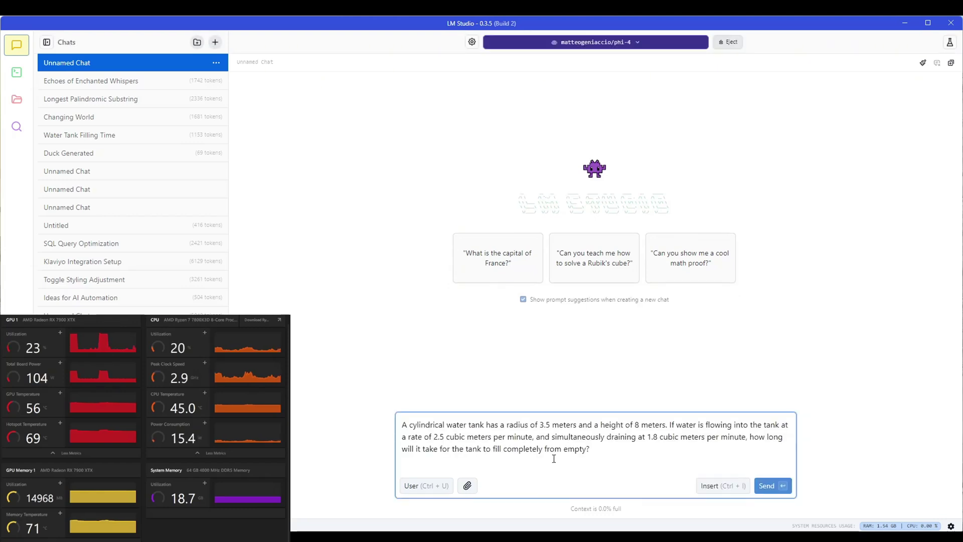
{"action": "key", "text": "Return"}
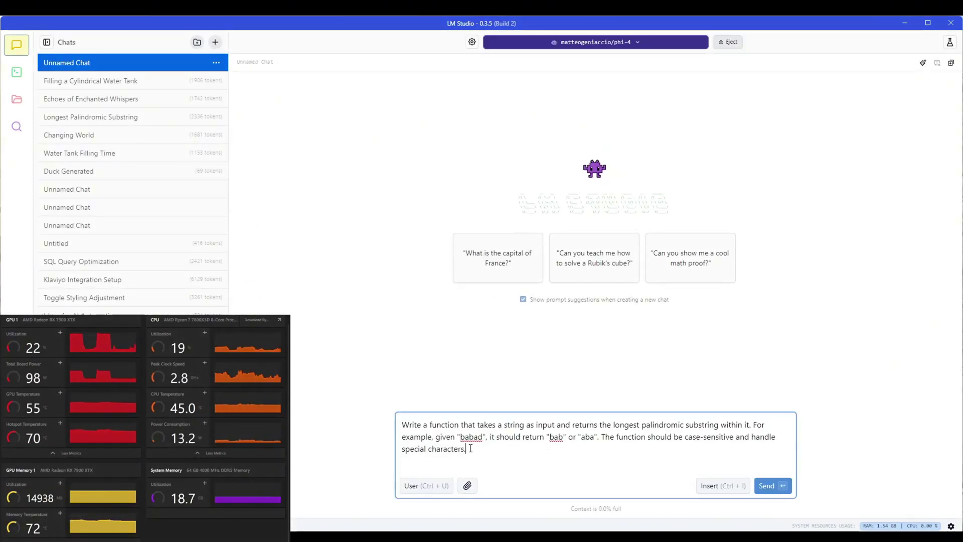
- Submit the prompt asking phi-4 for a case-sensitive function that returns the longest palindromic substring of a string
{"action": "key", "text": "Return"}
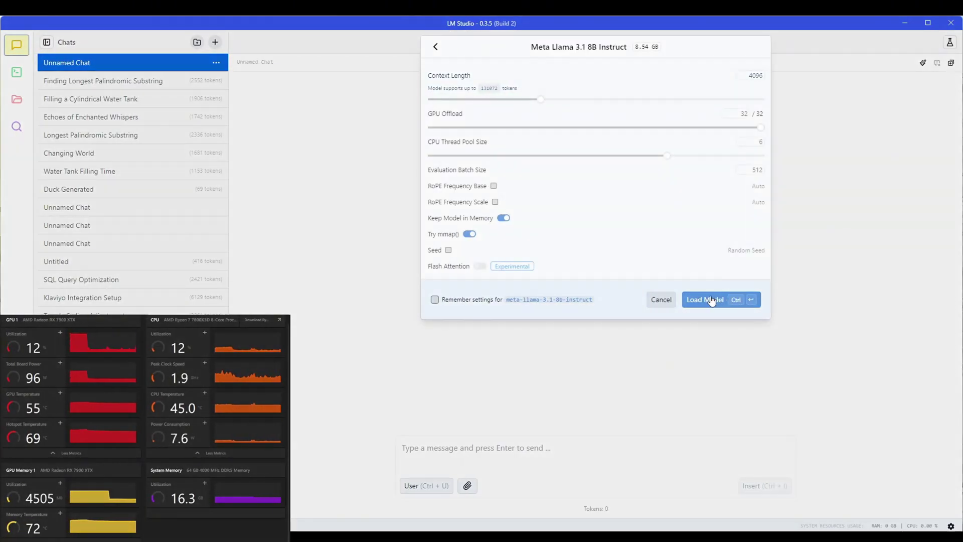
- Load Meta Llama 3.1 8B Instruct and ask how long a cylindrical tank (radius 3.5 m, height 8 m, inflow 2.5, drain 1.8 m³/min) takes to fill
{"action": "left_click", "coordinate": [705, 300]}
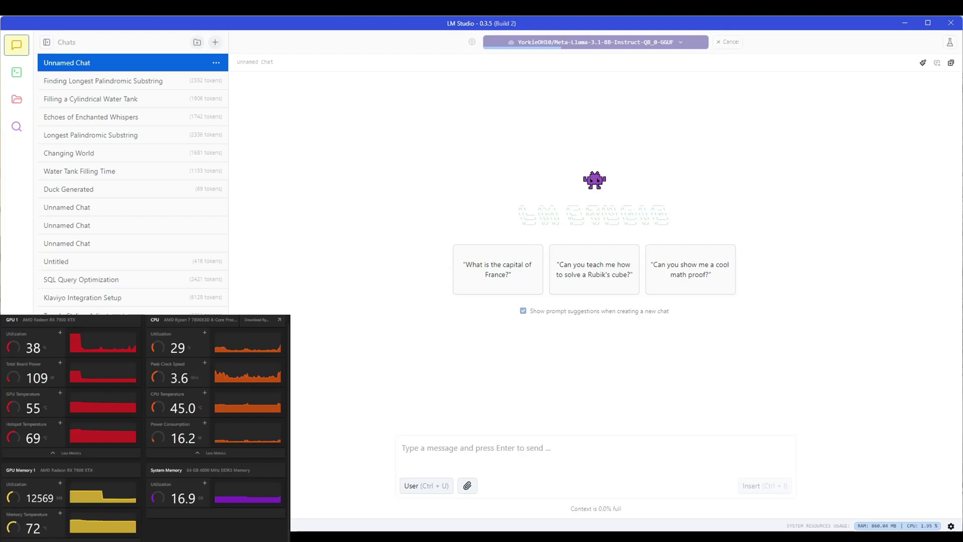
{"action": "type", "text": "A cylindrical water tank has a radius of 3.5 meters and a height of 8 meters. If water is flowing into the tank at a rate of 2.5 cubic meters per minute, and simultaneously draining at 1.8 cubic meters per minute, how long will it take for the tank to fill completely from empty?"}
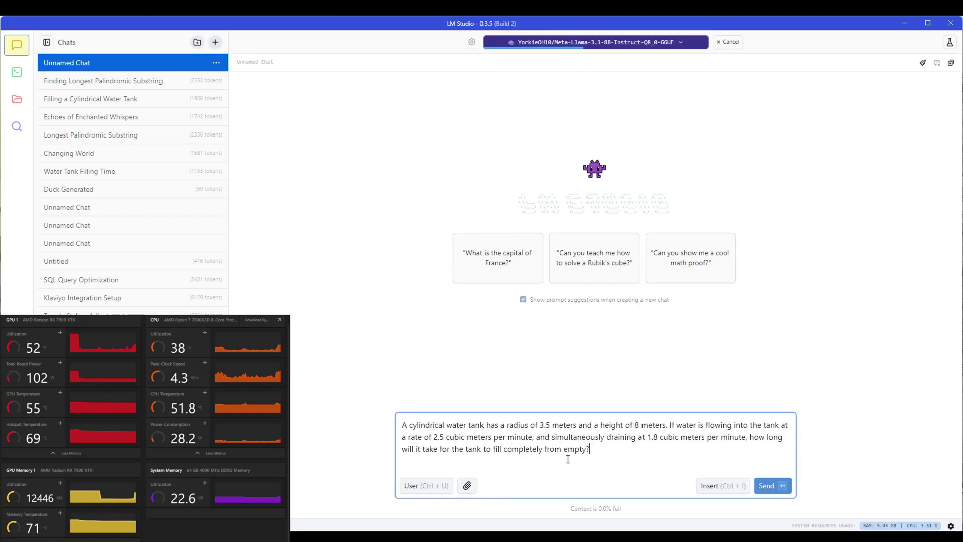
{"action": "key", "text": "Return"}
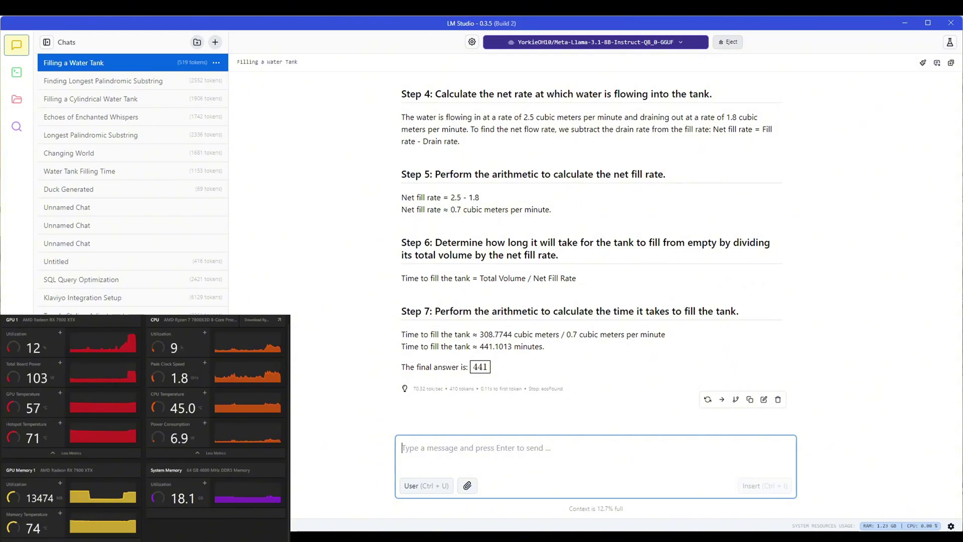
- Ask Llama 3.1 8B in the same chat for the expected value of a $10 bet on the even-or-odd two-dice game
{"action": "key", "text": "ctrl+l"}
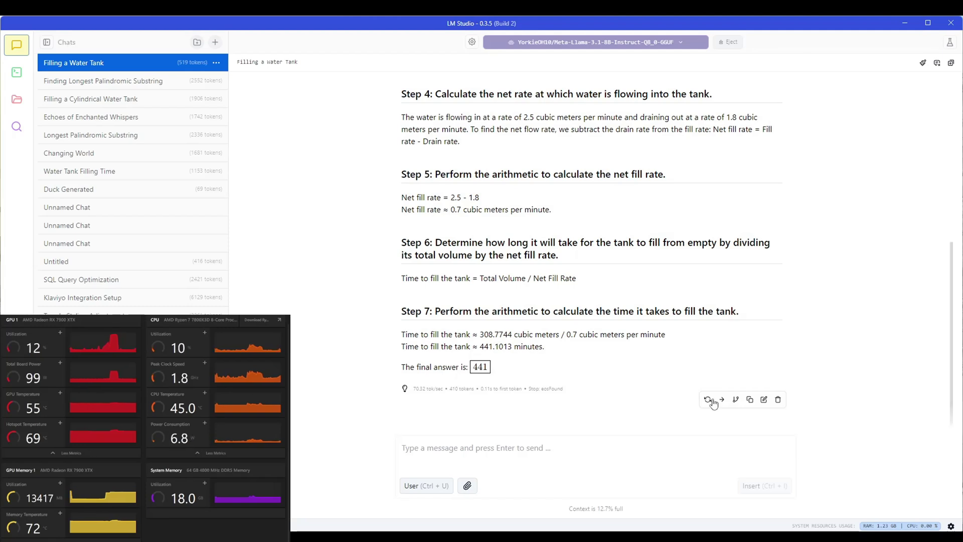
{"action": "left_click", "coordinate": [473, 455]}
{"action": "type", "text": "In a game of chance, you roll two fair six-sided dice. If the sum of the dice is even, you win twice your bet. If the sum is odd, you lose your bet. What is the expected value of betting $10 on a single play of this game?"}
{"action": "key", "text": "Return"}
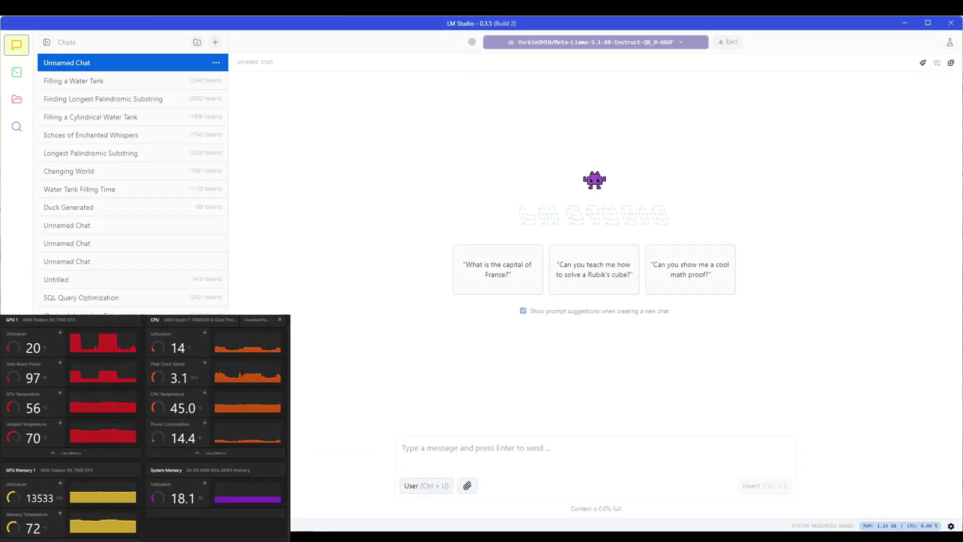
- Ask Llama 3.1 8B for a 500-word story that begins and ends with the same sentence, with completely different meanings in each context
{"action": "left_click", "coordinate": [603, 442]}
{"action": "type", "text": "Write a 500-word story that begins and ends with the same sentence, but the sentence should have completely different meanings in each context."}
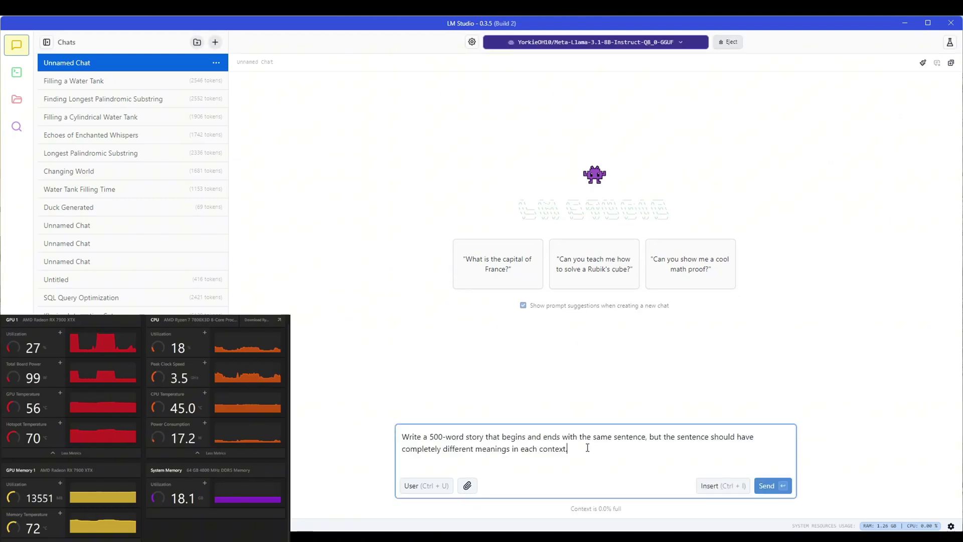
{"action": "key", "text": "Return"}
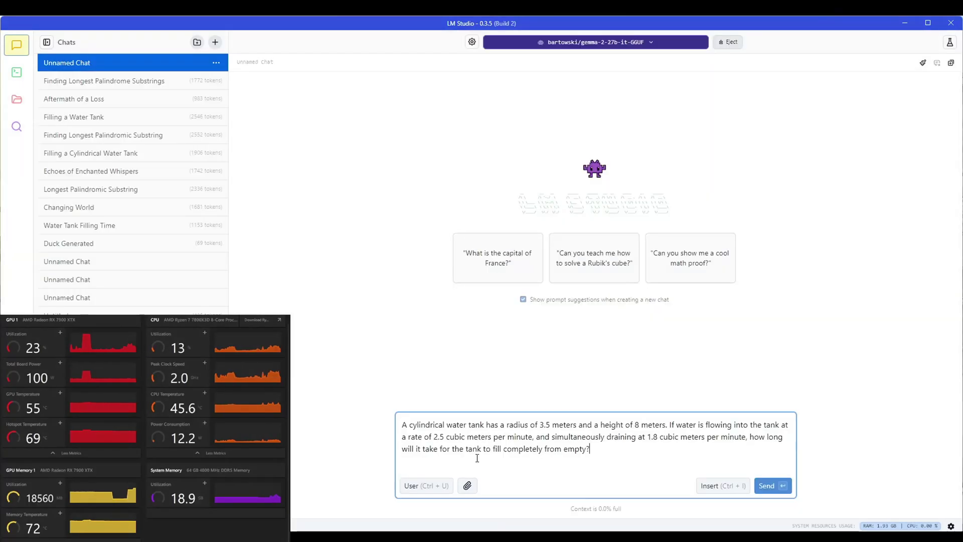
- Submit the cylindrical water tank question to gemma-2-27b-it, and the 500-word same-sentence story prompt in a new chat
{"action": "key", "text": "Return"}
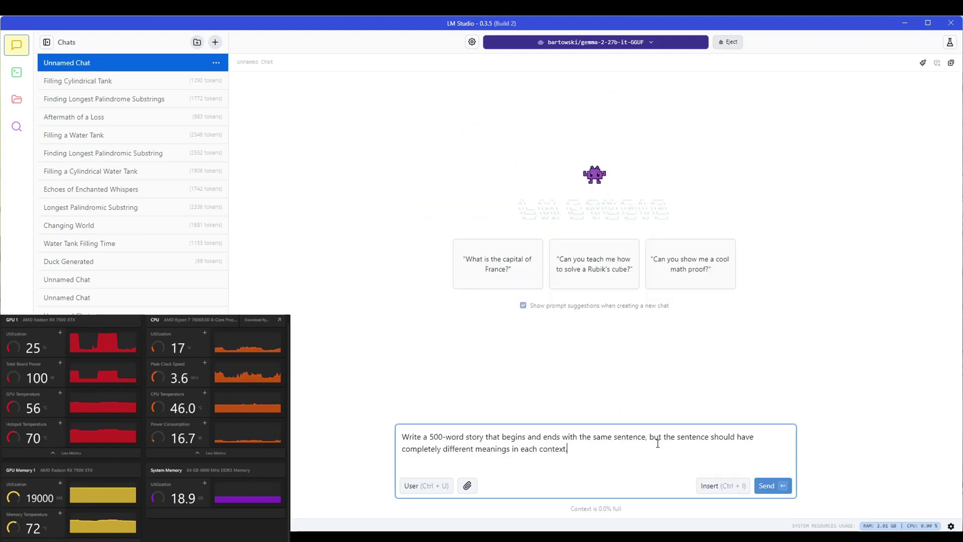
{"action": "key", "text": "Return"}
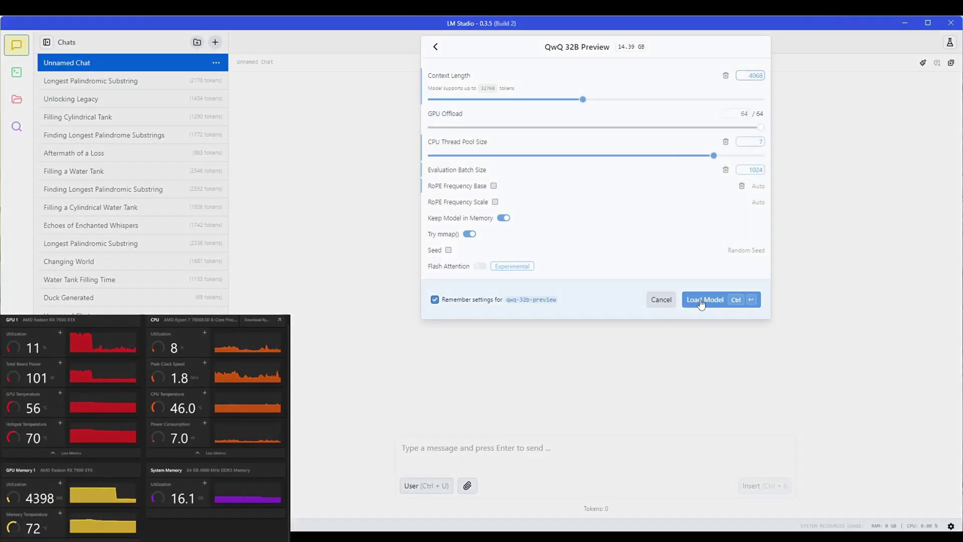
- Load QwQ 32B Preview and ask how long a cylindrical tank (radius 3.5 m, height 8 m, inflow 2.5, drain 1.8 m³/min) takes to fill
{"action": "left_click", "coordinate": [701, 301]}
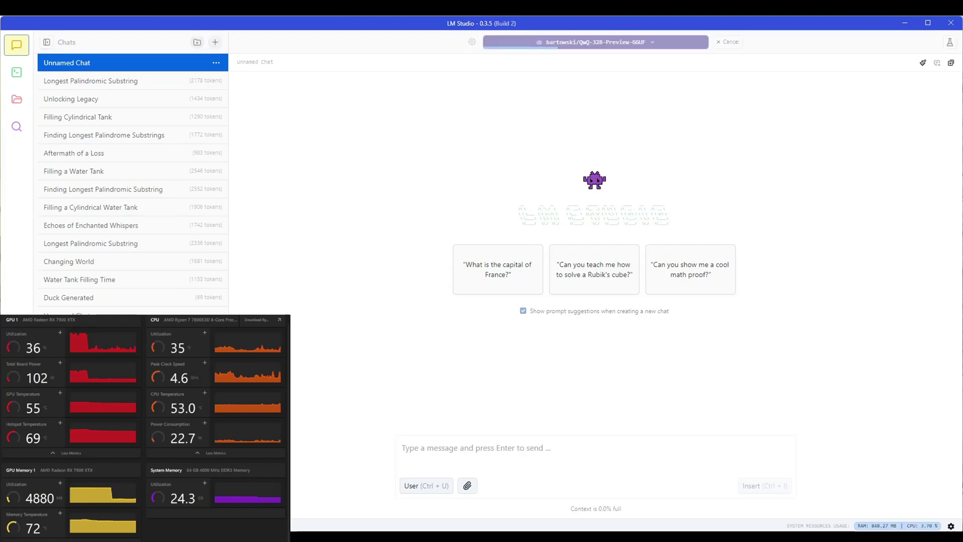
{"action": "left_click", "coordinate": [545, 452]}
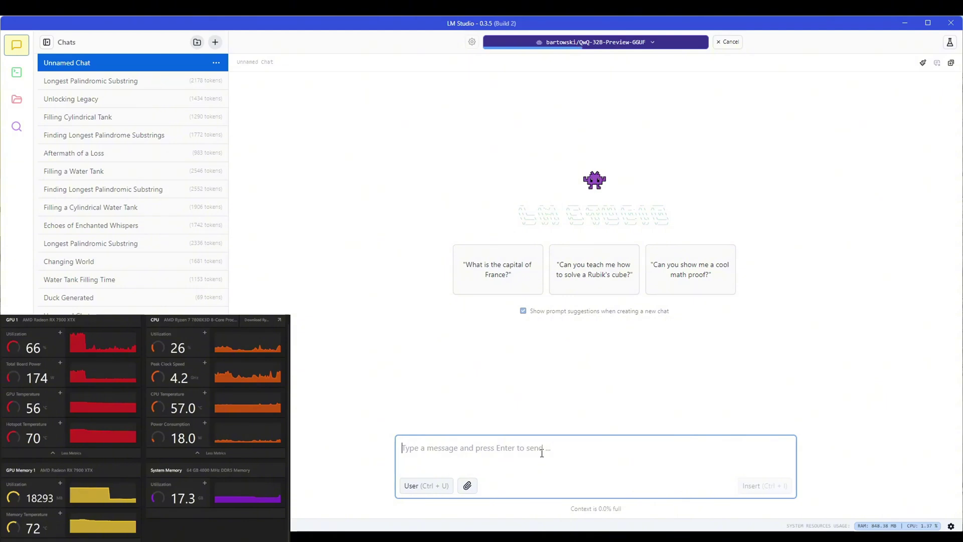
{"action": "type", "text": "A cylindrical water tank has a radius of 3.5 meters and a height of 8 meters. If water is flowing into the tank at a rate of 2.5 cubic meters per minute, and simultaneously draining at 1.8 cubic meters per minute, how long will it take for the tank to fill completely from empty?"}
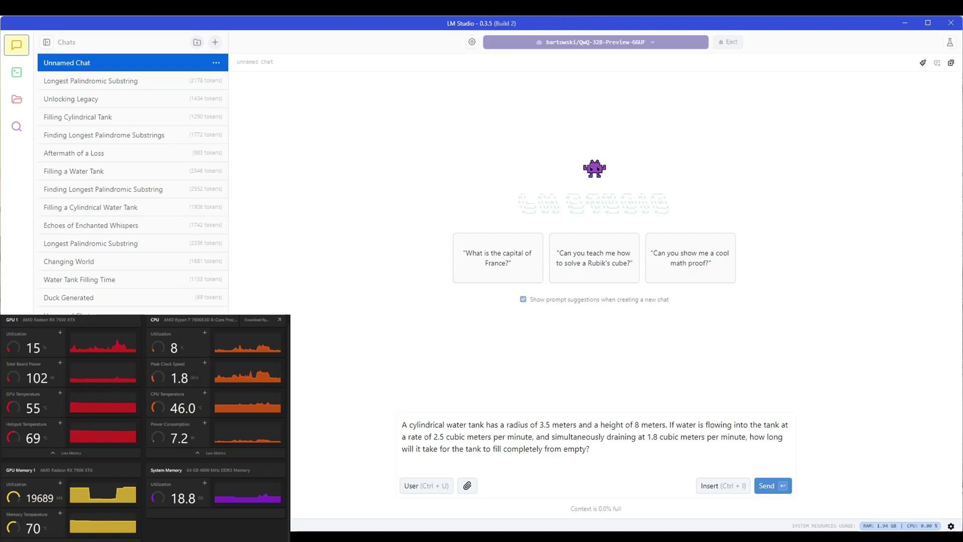
{"action": "left_click", "coordinate": [758, 485]}
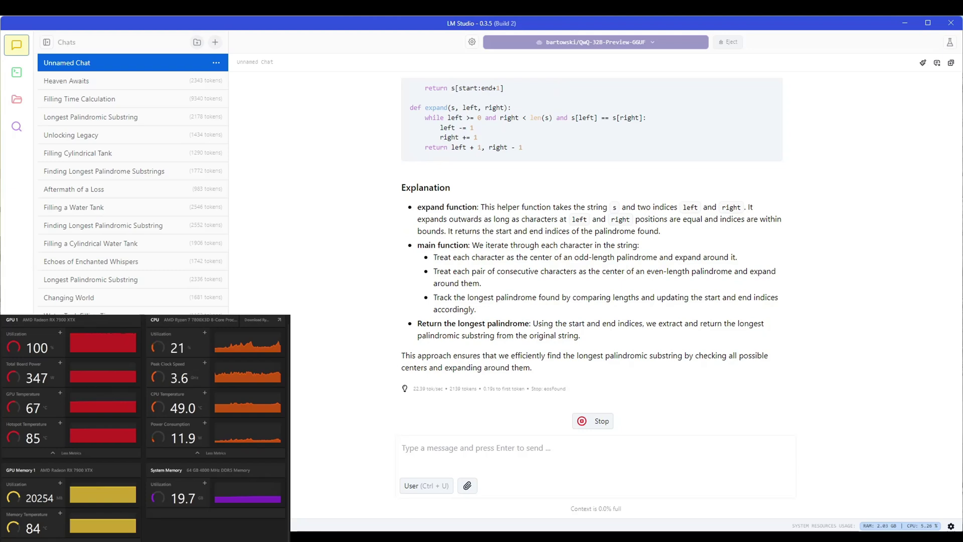
- Ask Llama 3.3 70B Instruct how long a cylindrical tank (radius 3.5 m, height 8 m, inflow 2.5, drain 1.8 m³/min) takes to fill
{"action": "key", "text": "Return"}
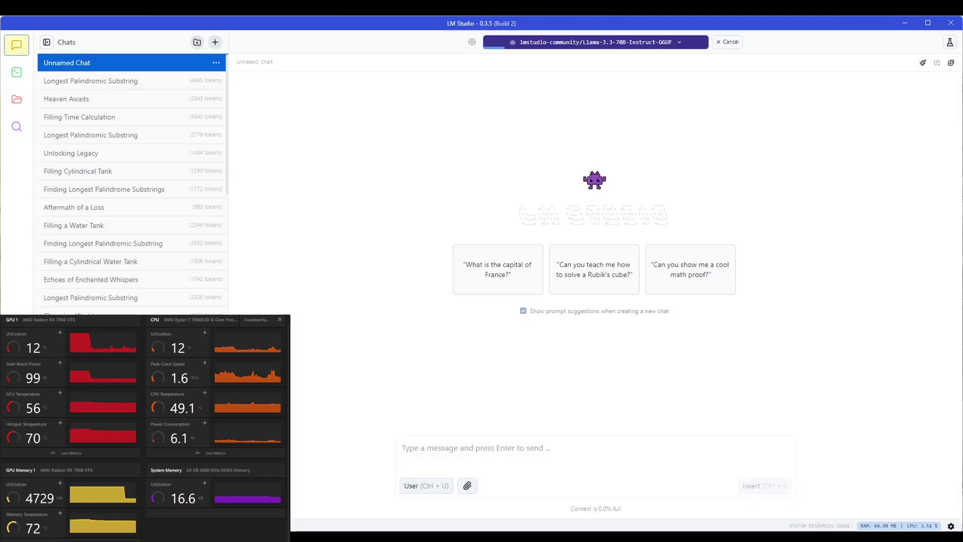
{"action": "type", "text": "A cylindrical water tank has a radius of 3.5 meters and a height of 8 meters. If water is flowing into the tank at a rate of 2.5 cubic meters per minute, and simultaneously draining at 1.8 cubic meters per minute, how long will it take for the tank to fill completely from empty?"}
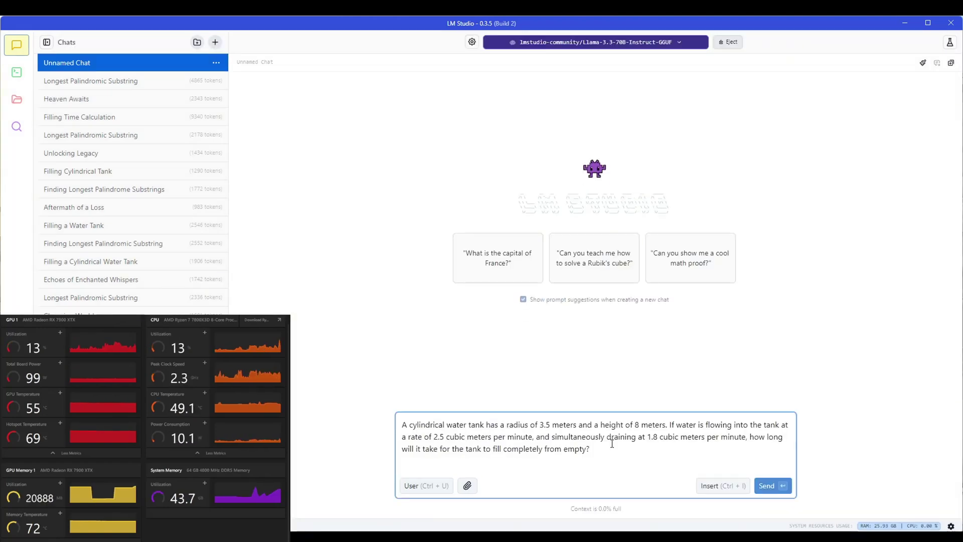
{"action": "key", "text": "Return"}
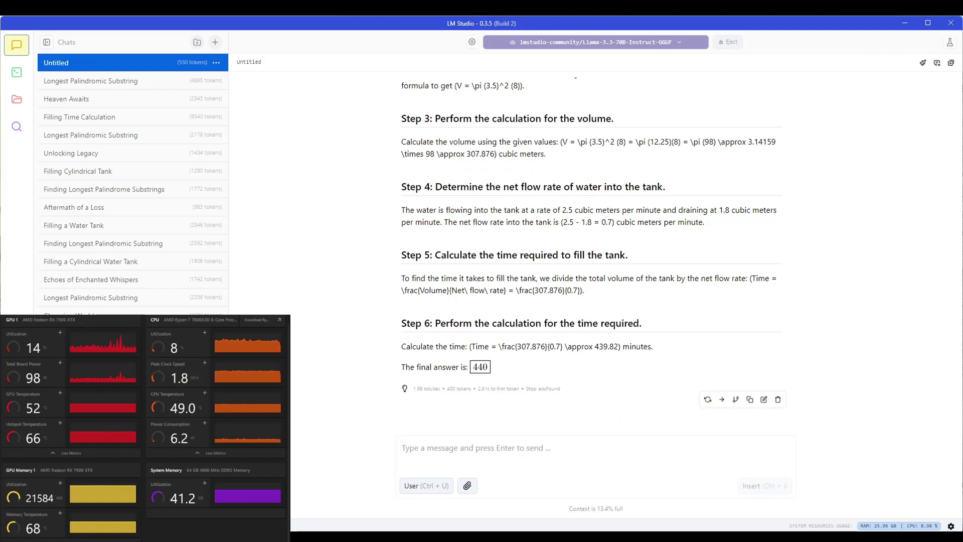
- Ask Llama 3.3 70B in the same chat for the expected value of betting $10 on the two-dice game paying twice the bet on even sums
{"action": "type", "text": "In a game of chance, you roll two fair six-sided dice. If the sum of the dice is even, you win twice your bet. If the sum is odd, you lose your bet. What is the expected value of betting $10 on a single play of this game?"}
{"action": "key", "text": "Return"}
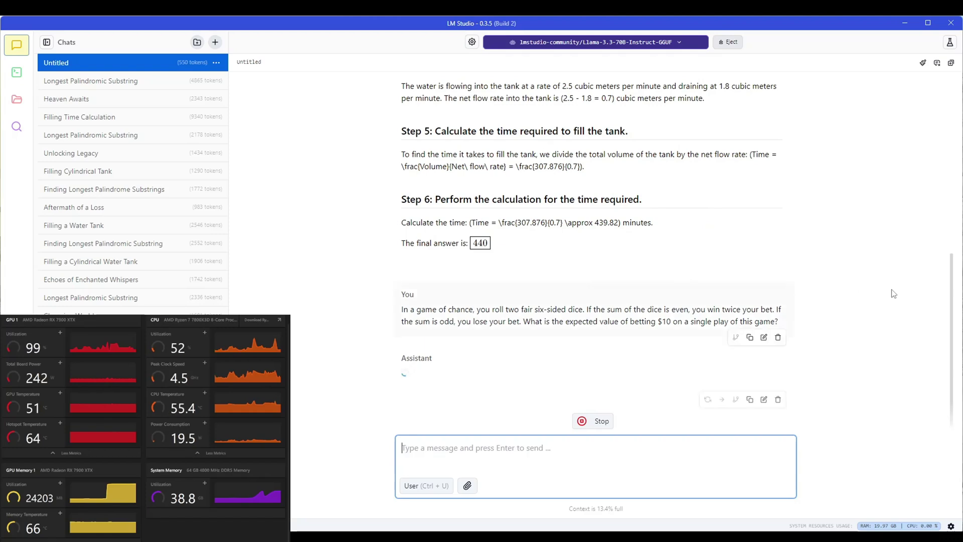